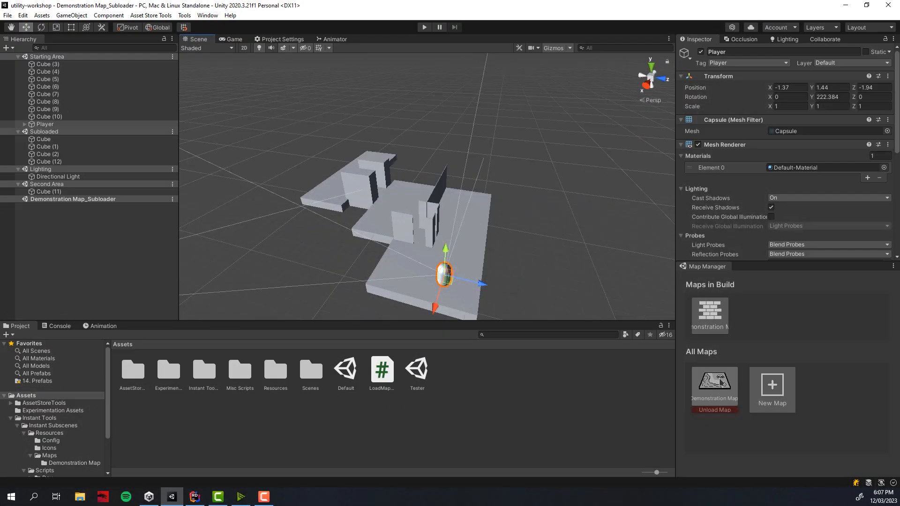
- Open the Demonstration Map configuration and set the Subloaded subscene's loading mode to Volume Based with 1 volume
click(721, 382)
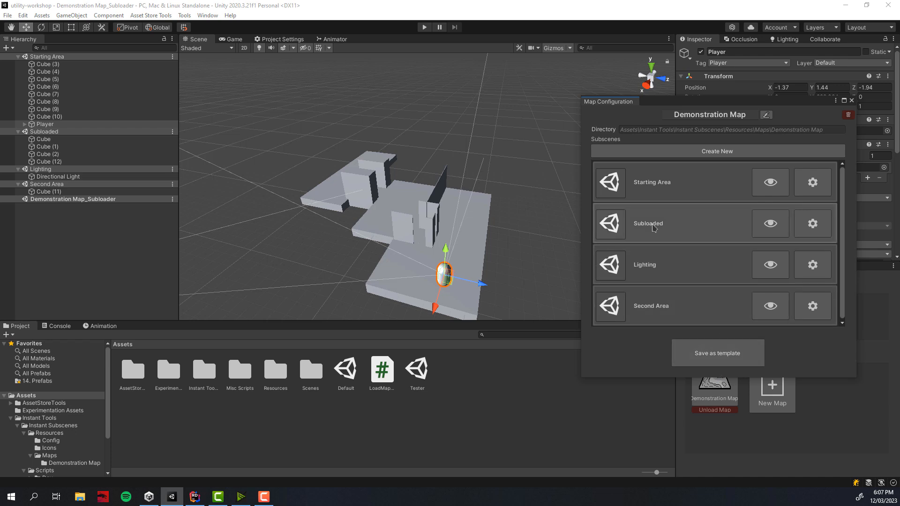
click(810, 221)
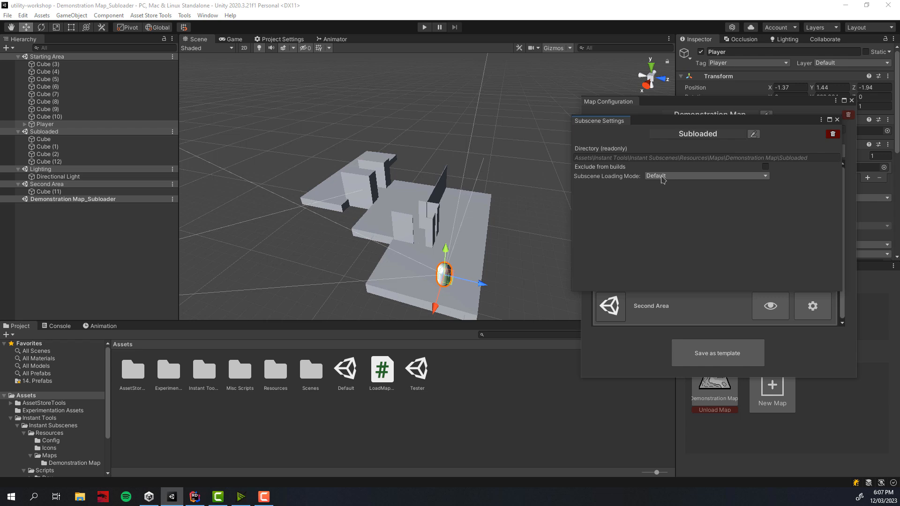
click(663, 178)
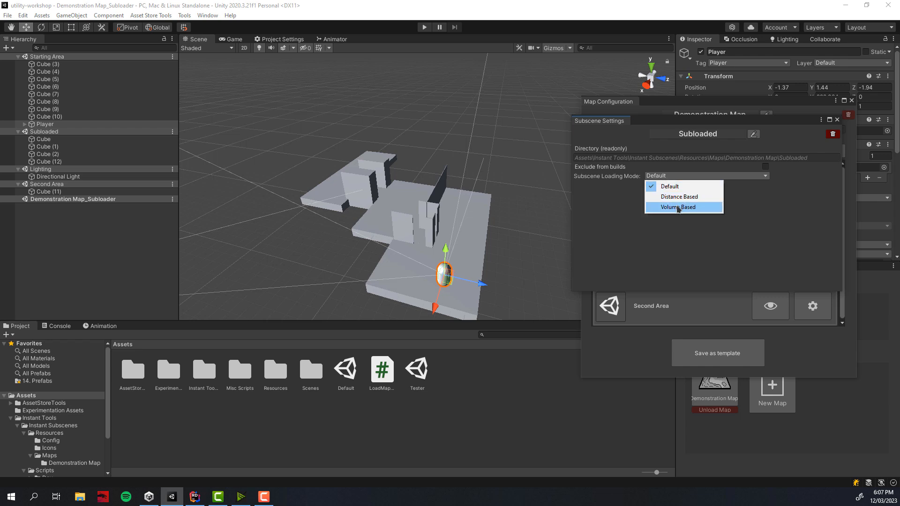
click(678, 207)
click(667, 186)
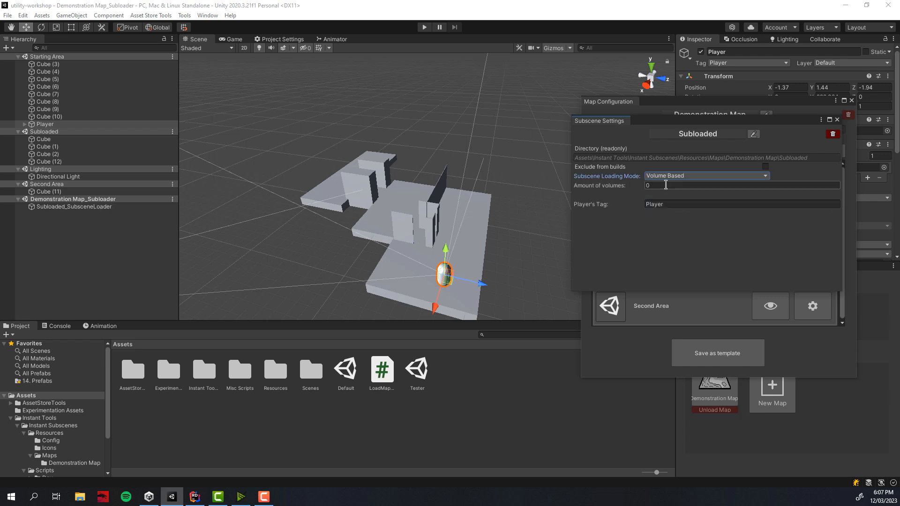
text(1)
- Select the Subloaded load volume and move it into the gap between the upright walls of the starting platform
right_drag(443, 192, 377, 257)
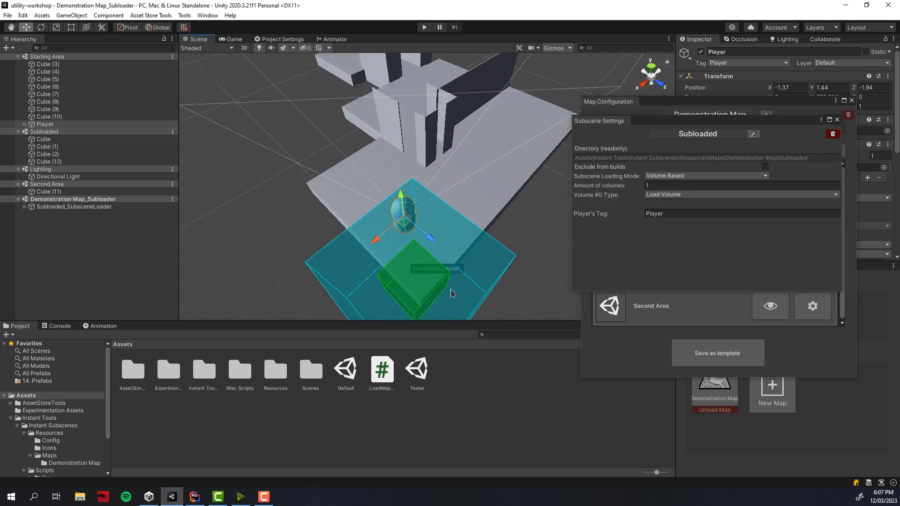
click(421, 285)
drag(416, 290, 487, 238)
right_drag(486, 241, 427, 249)
key(w)
key(s)
drag(448, 228, 413, 82)
drag(351, 248, 413, 138)
right_drag(418, 140, 539, 228)
key(a)
drag(448, 231, 470, 228)
right_drag(473, 228, 465, 185)
key(s)
- Play-test the load volume by moving the Player into it and out again in the Scene view, and stop play mode
click(423, 26)
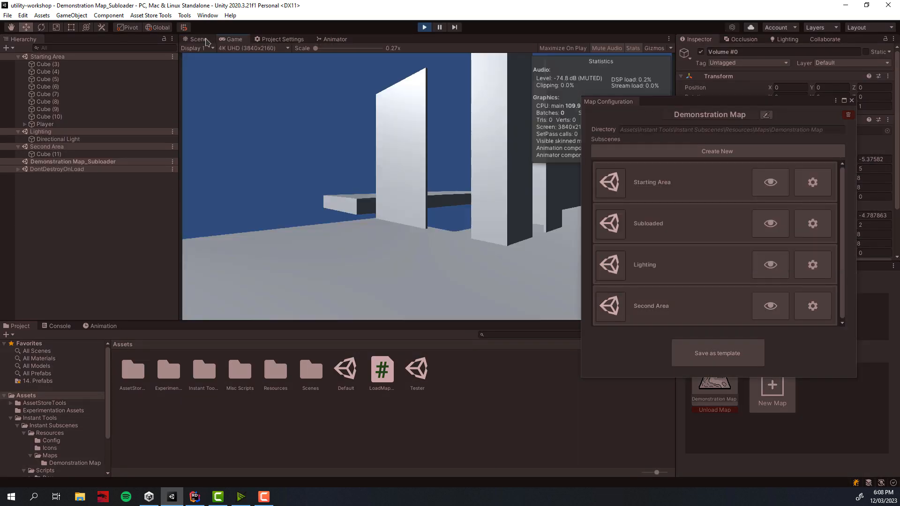
click(201, 39)
right_drag(426, 209, 434, 237)
click(46, 125)
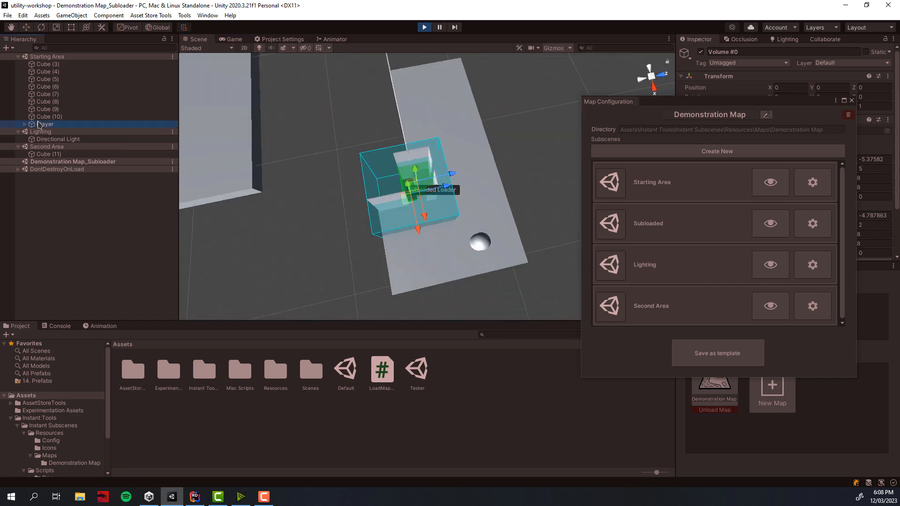
drag(476, 251, 442, 223)
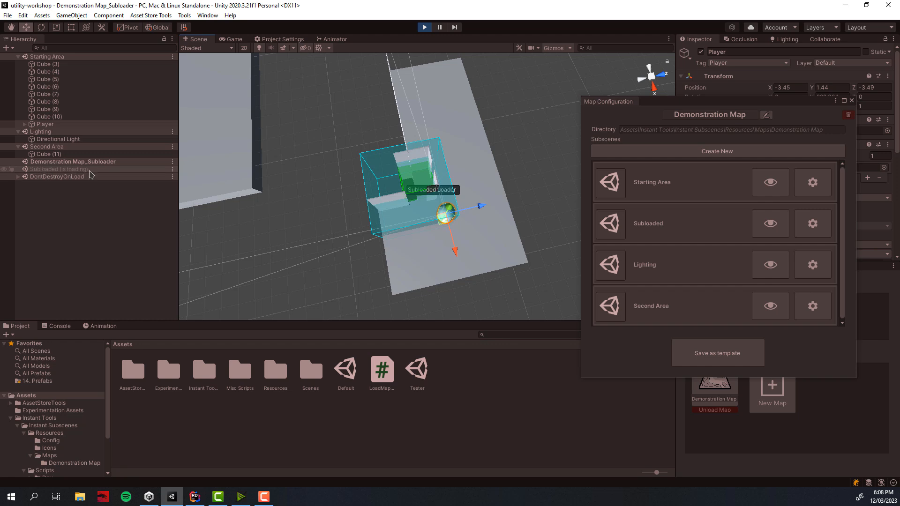
drag(444, 225, 200, 181)
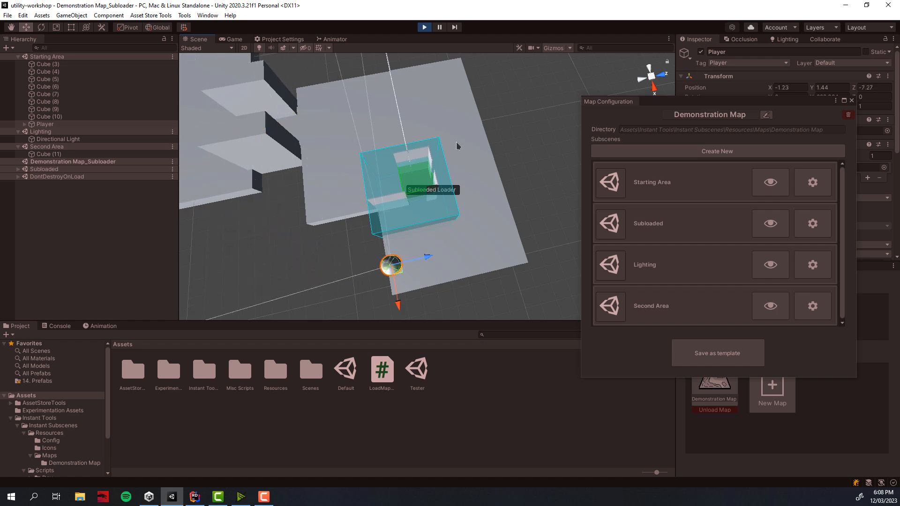
click(423, 28)
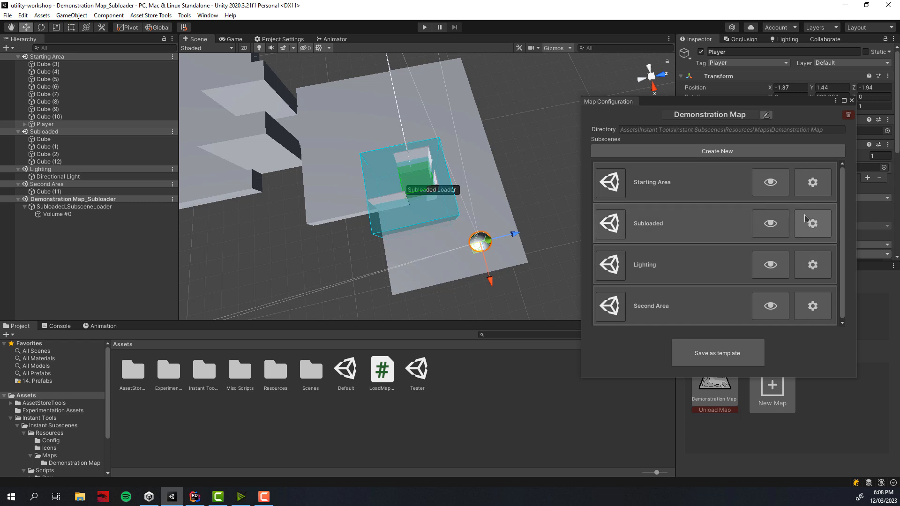
- Set the Subloaded subscene's amount of volumes to 2 and make Volume #1 an Unload Volume
click(815, 228)
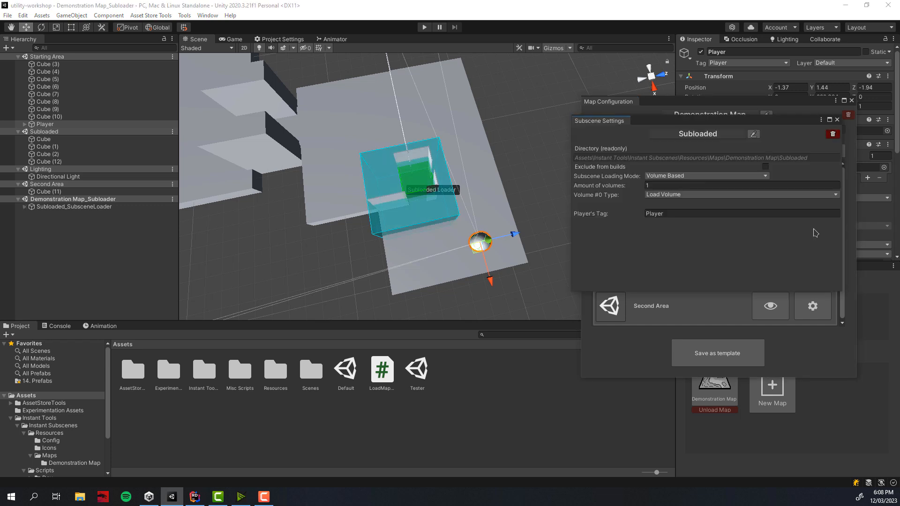
click(598, 190)
text(2)
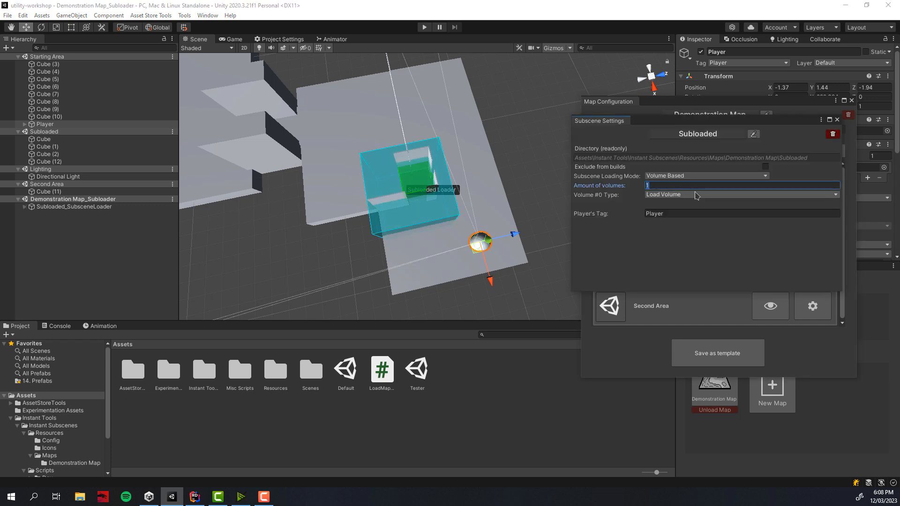
click(600, 196)
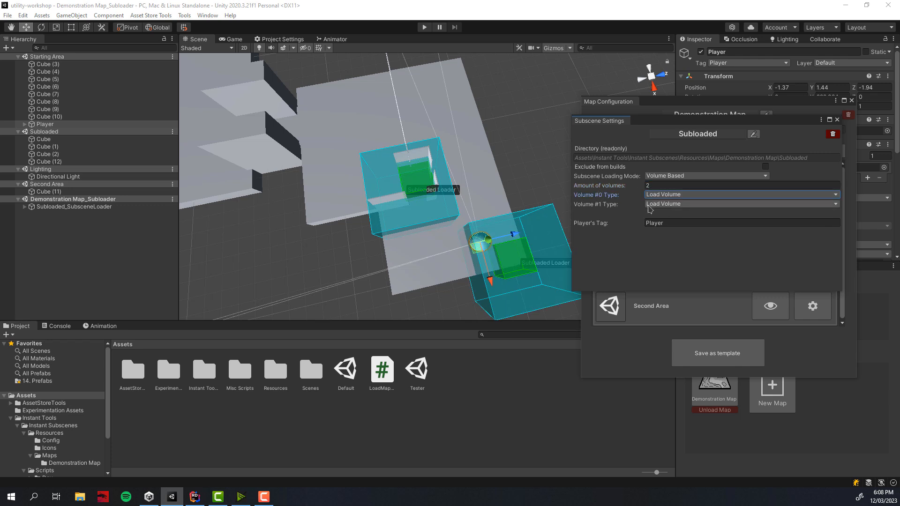
click(648, 206)
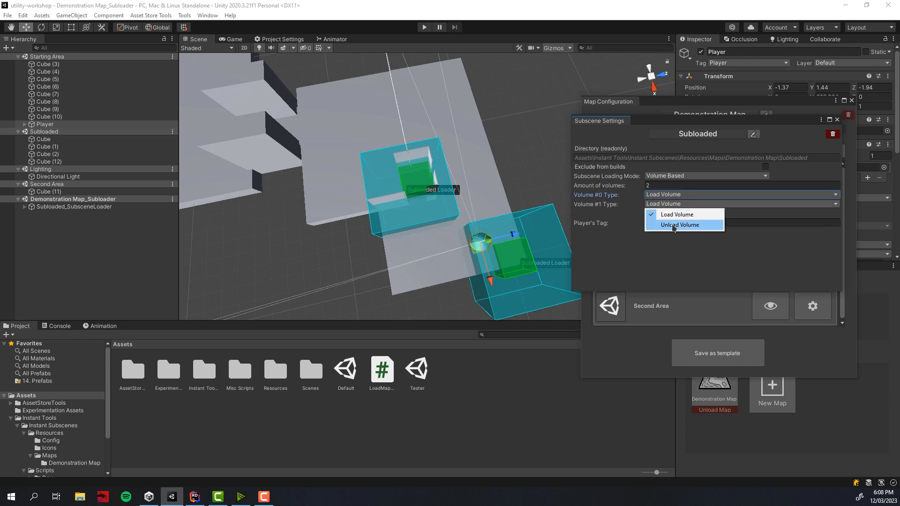
click(673, 228)
- Move the Subloaded unload volume onto the Second Area platform and save the scene
mouse_move(396, 209)
right_down()
mouse_move(392, 197)
mouse_move(407, 201)
right_up()
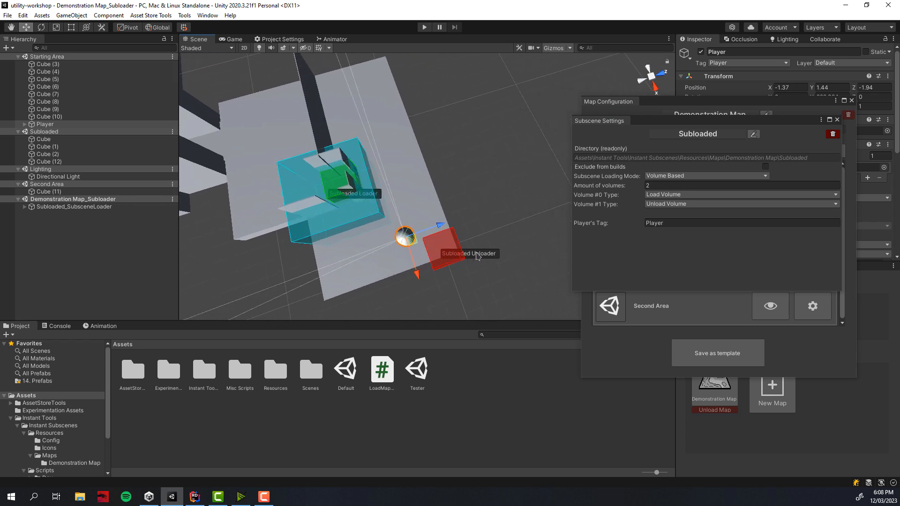
click(452, 254)
right_drag(453, 253, 405, 230)
key(s)
drag(434, 304, 330, 137)
key(w)
right_drag(387, 159, 211, 94)
key(d)
key(s)
drag(427, 193, 426, 163)
mouse_move(388, 197)
mouse_down()
mouse_move(368, 197)
mouse_move(383, 200)
mouse_up()
key(ctrl+s)
- Play-test both volumes by moving the Player into the load volume and across to the unload volume on the far platform
key(a)
right_drag(407, 218, 575, 233)
key(s)
key(a)
right_drag(394, 234, 416, 237)
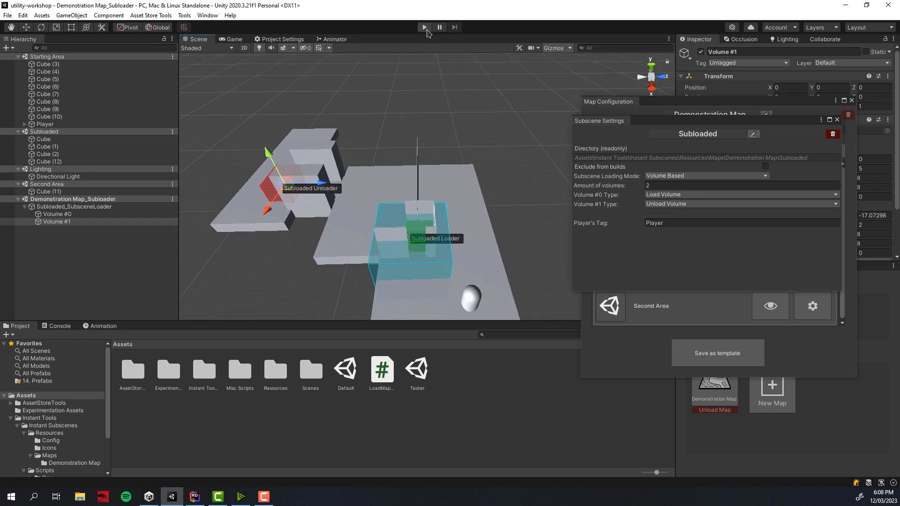
click(426, 29)
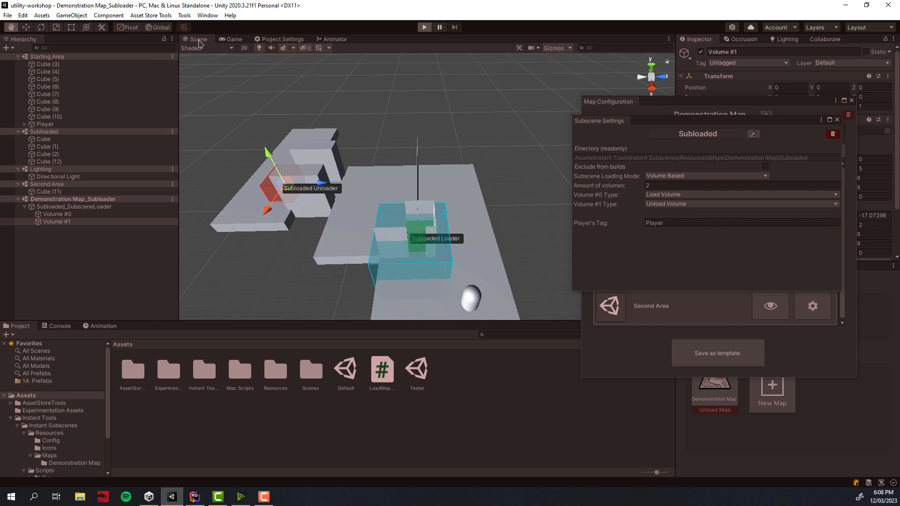
right_drag(469, 224, 470, 240)
click(52, 125)
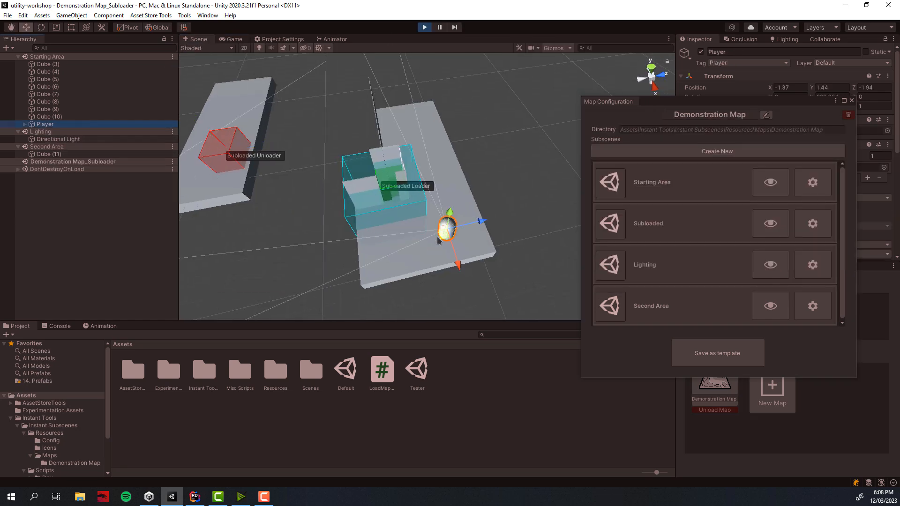
drag(445, 235, 393, 196)
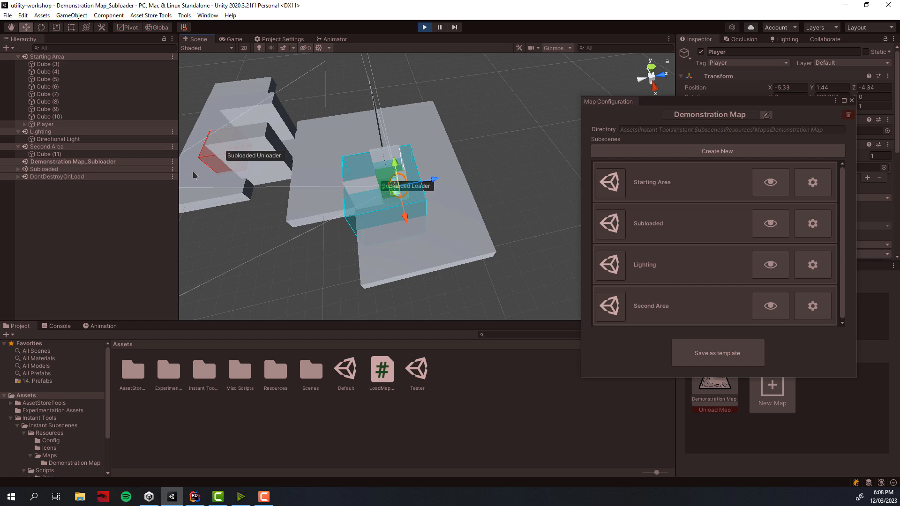
middle_drag(299, 142, 350, 179)
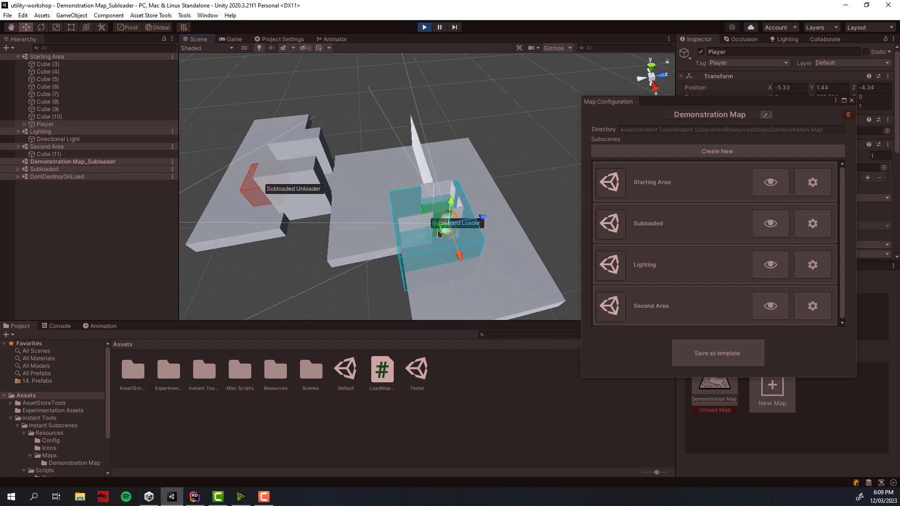
drag(443, 233, 274, 190)
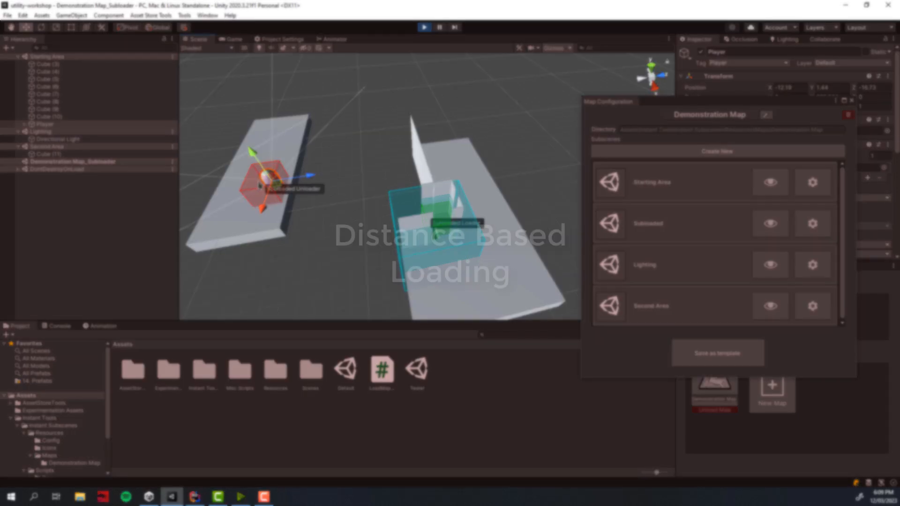
drag(275, 185, 273, 154)
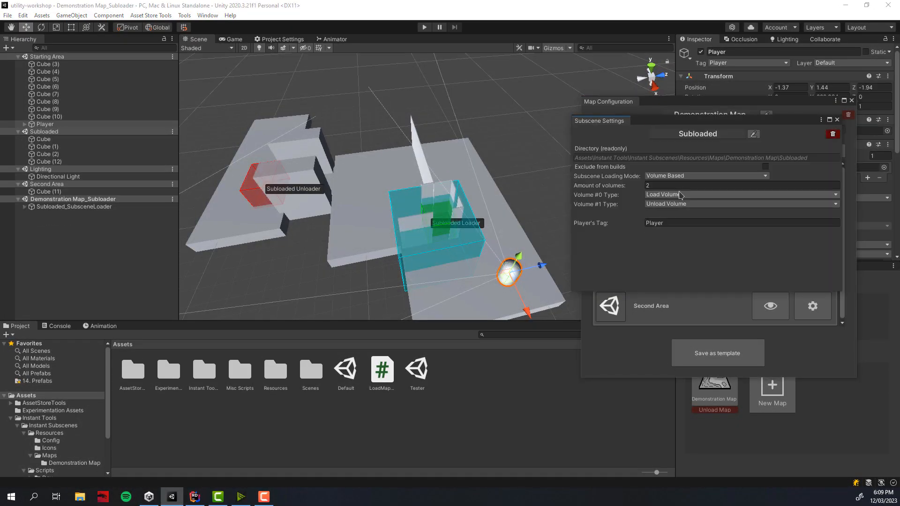
- Switch the Subloaded subscene's loading mode to Distance Based and set its distance from center to 9.06
click(676, 180)
click(689, 203)
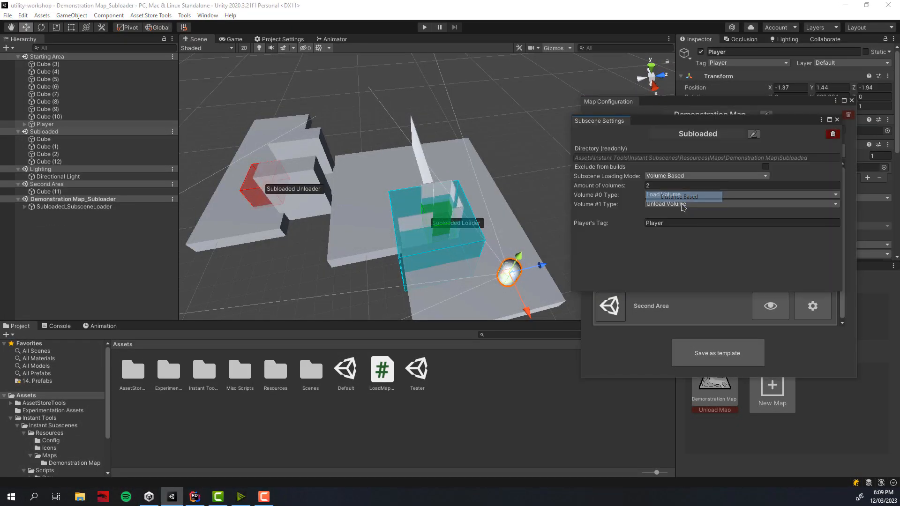
key(d)
right_drag(317, 197, 179, 203)
click(639, 186)
drag(687, 185, 726, 182)
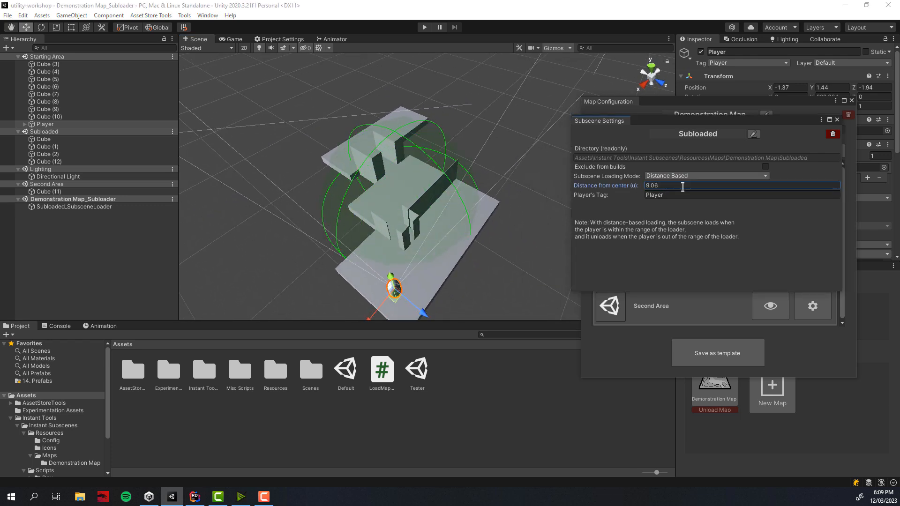
- Play-test distance-based loading by moving the Player through the loader's range to the far platform, and stop play mode
key(w)
right_drag(374, 196, 523, 224)
key(a)
key(s)
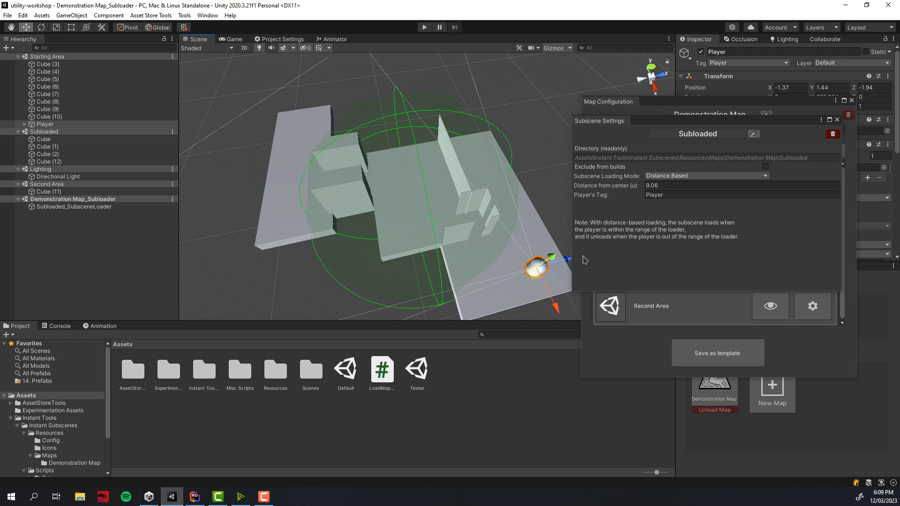
right_drag(356, 213, 446, 202)
click(423, 28)
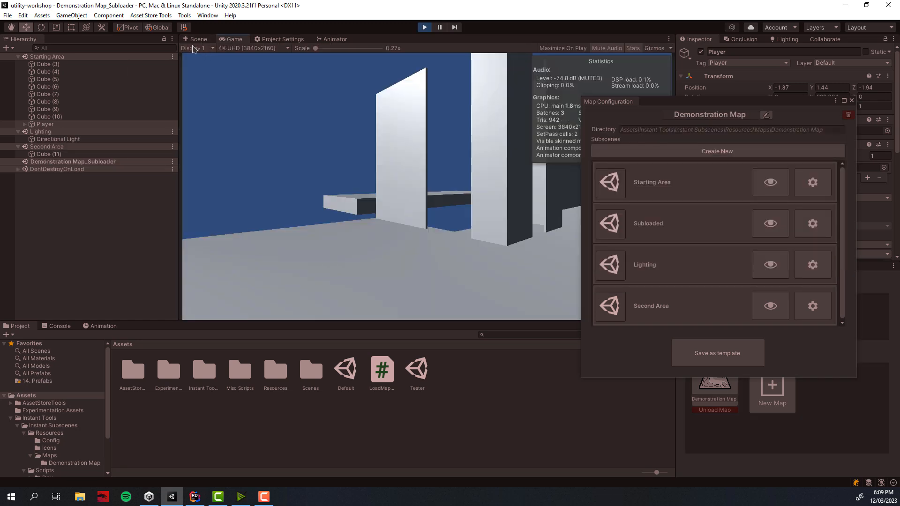
click(191, 40)
scroll(414, 158, down, 4)
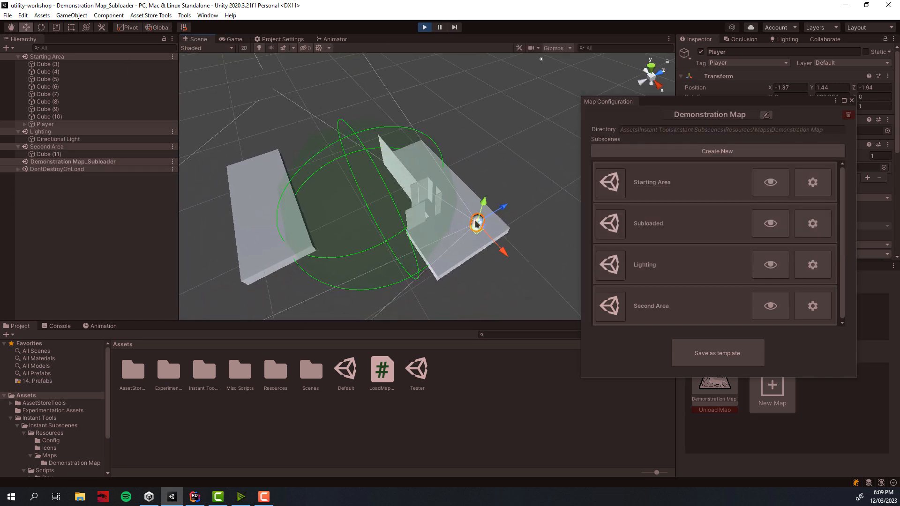
drag(478, 233, 263, 212)
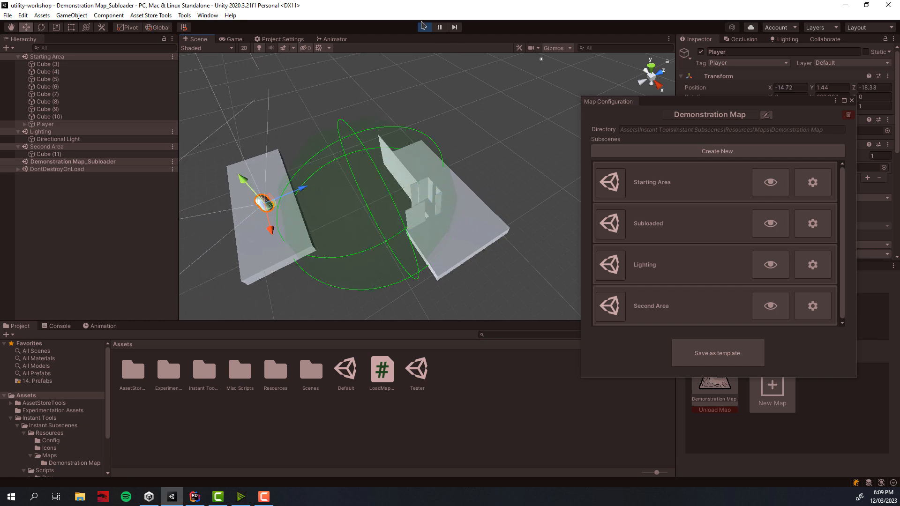
click(425, 28)
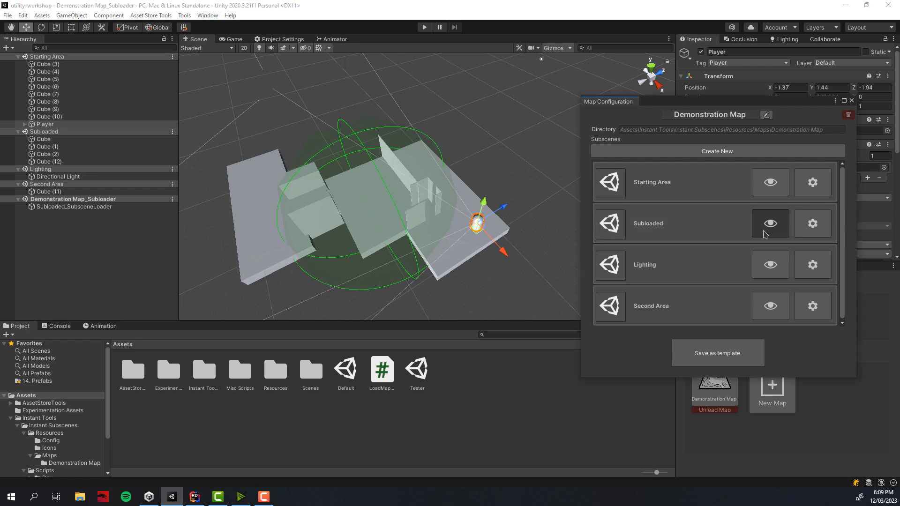
- Hide the Subloaded subscene in the Scene view from the Demonstration Map configuration
click(770, 223)
key(d)
right_drag(498, 206, 340, 196)
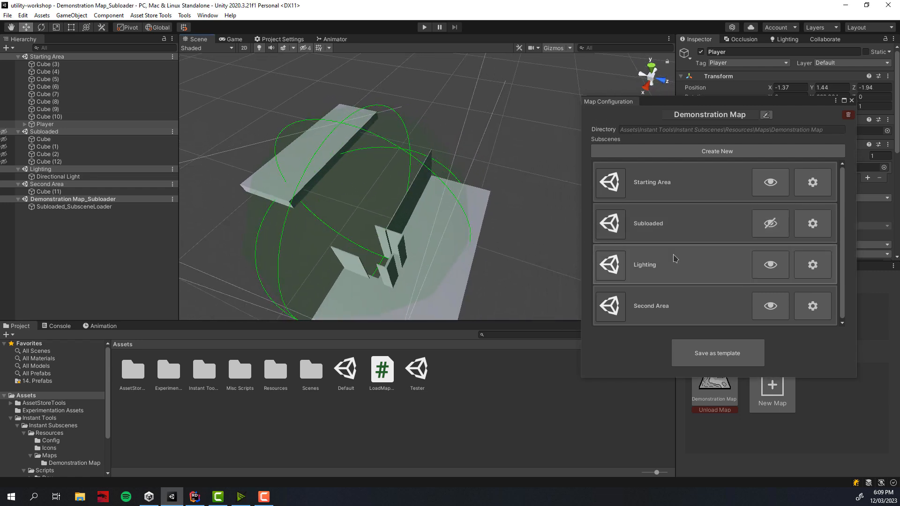
- Set the Subloaded subscene's loading mode back to Volume Based and move its settings window clear of the subscene list
click(823, 227)
click(741, 176)
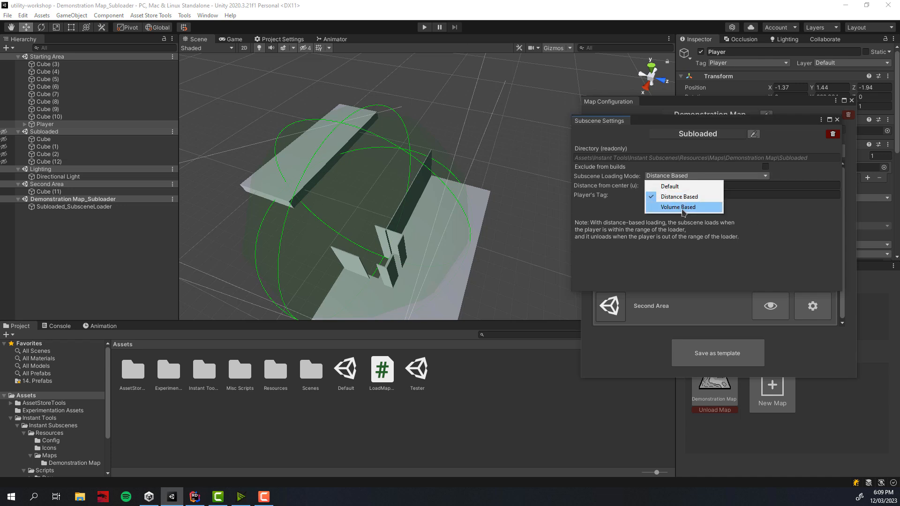
click(682, 210)
right_drag(380, 209, 464, 222)
key(a)
drag(700, 124, 720, 288)
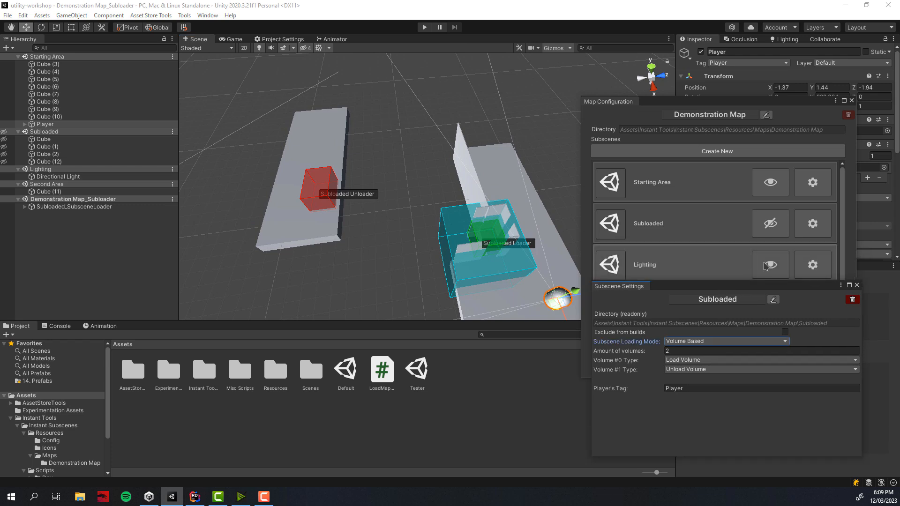
- Show the Subloaded subscene in the Scene view again and close its settings window
click(774, 227)
click(774, 230)
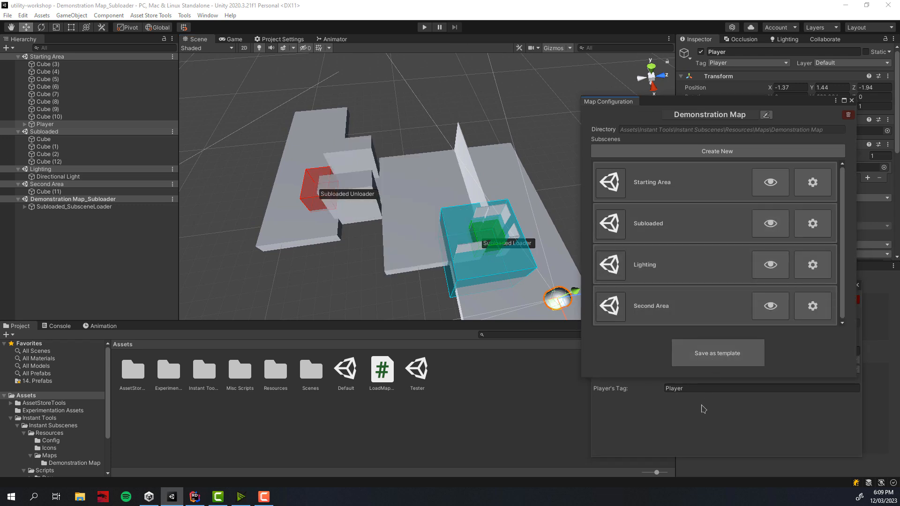
click(758, 386)
drag(781, 289, 741, 183)
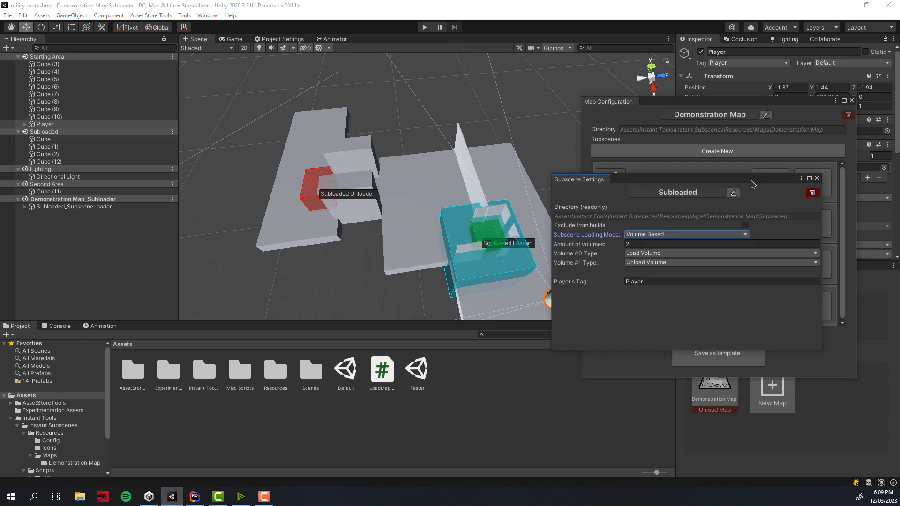
click(817, 179)
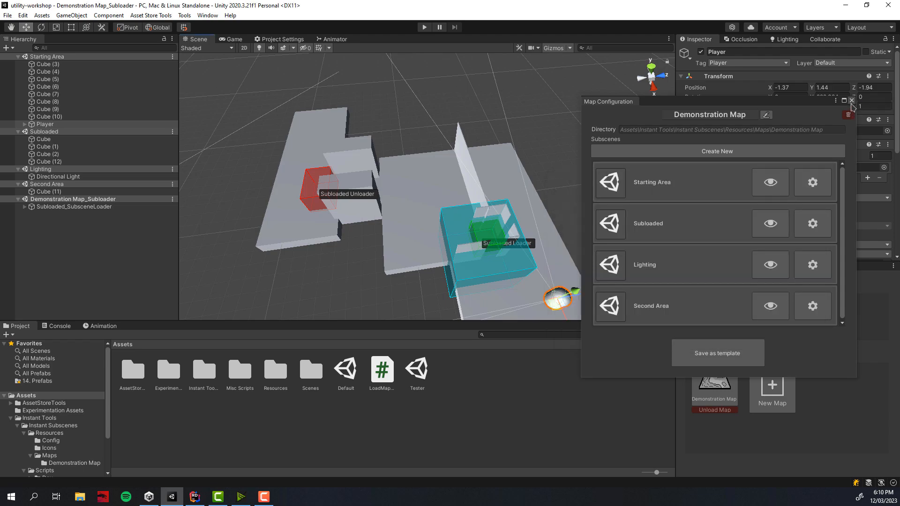
- Rename the Subloaded subscene as Subload Test from its subscene settings
click(852, 101)
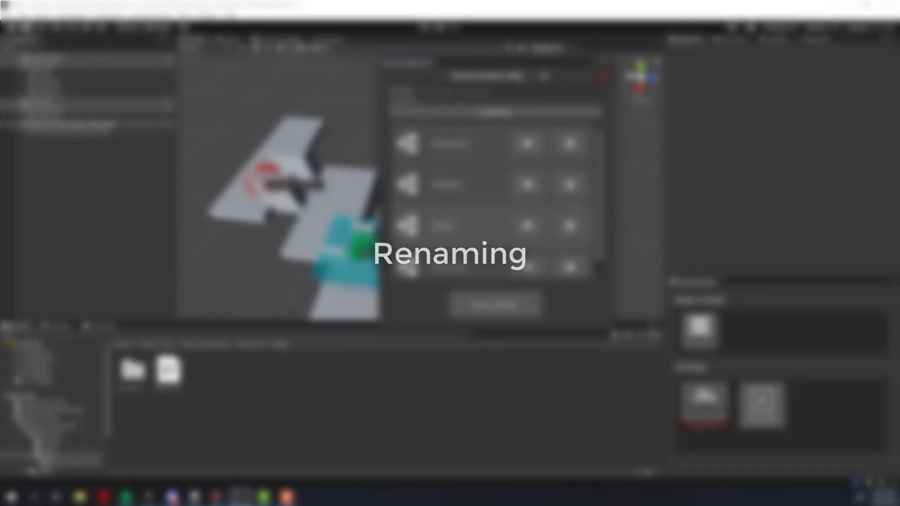
click(581, 186)
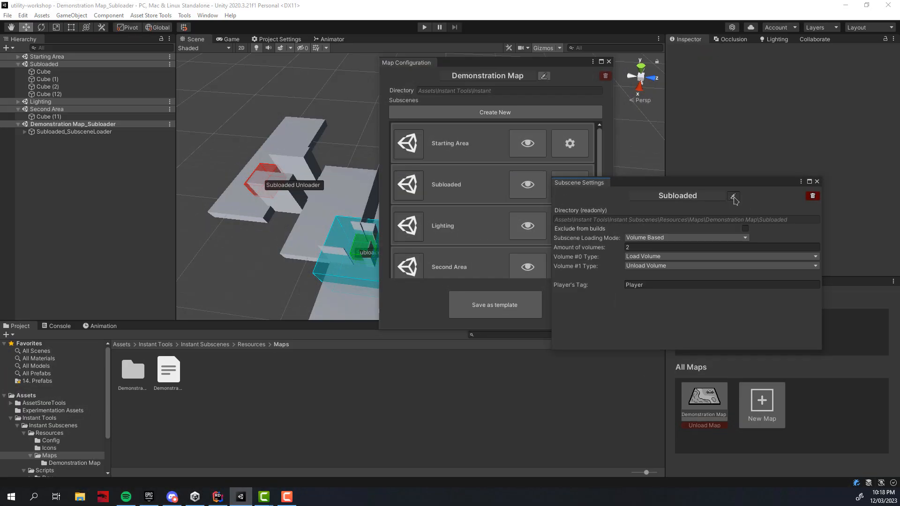
click(733, 197)
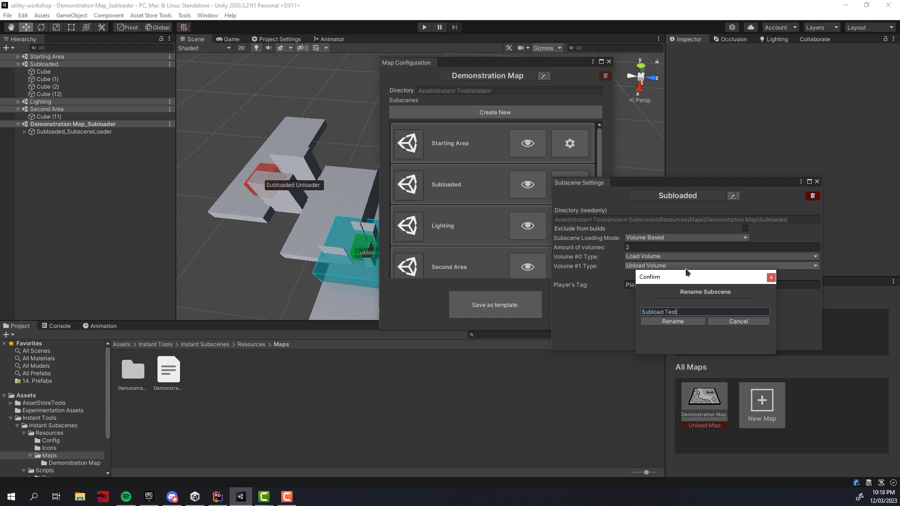
key(Return)
click(463, 276)
- Close the Subload Test settings window and move the Map Configuration window clear of the level geometry in the Scene view
right_drag(292, 171, 336, 182)
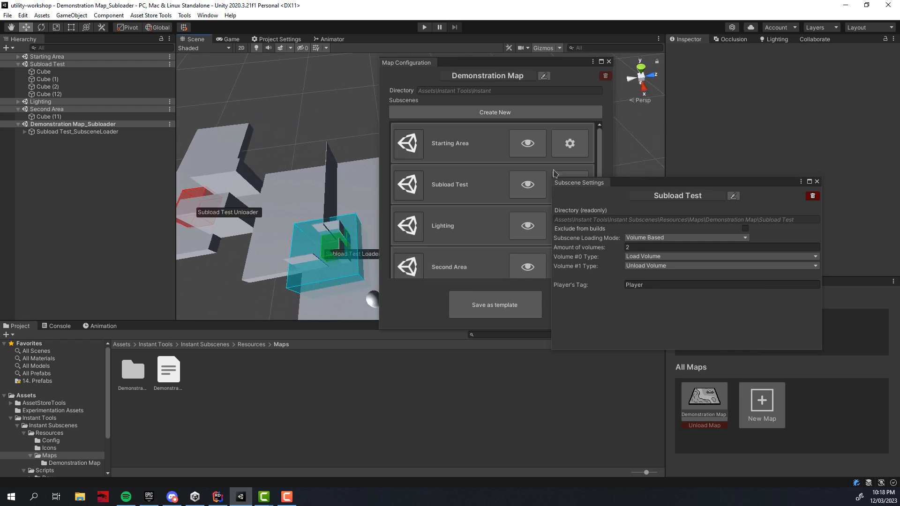
drag(563, 63, 615, 98)
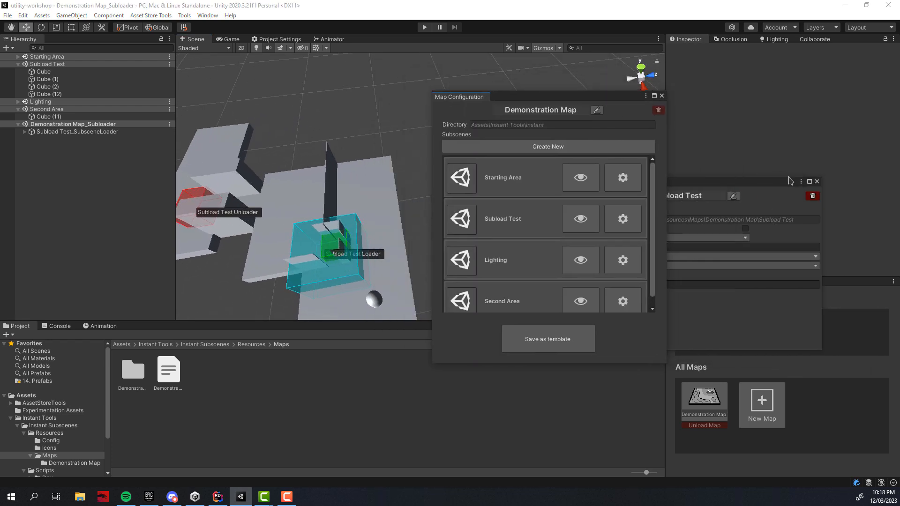
click(817, 181)
drag(561, 97, 707, 104)
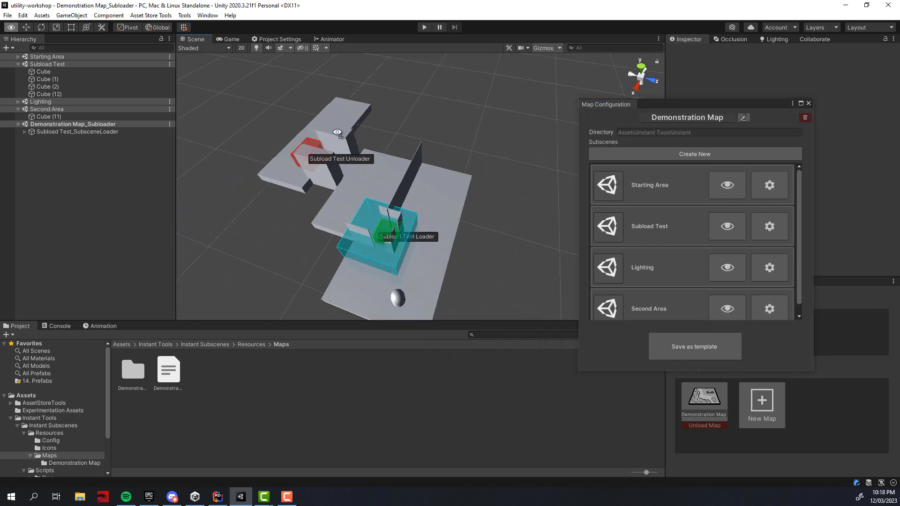
- Rename the Demonstration Map as Demo Map and reload the scene changed on disk
click(743, 117)
text(Demo Map)
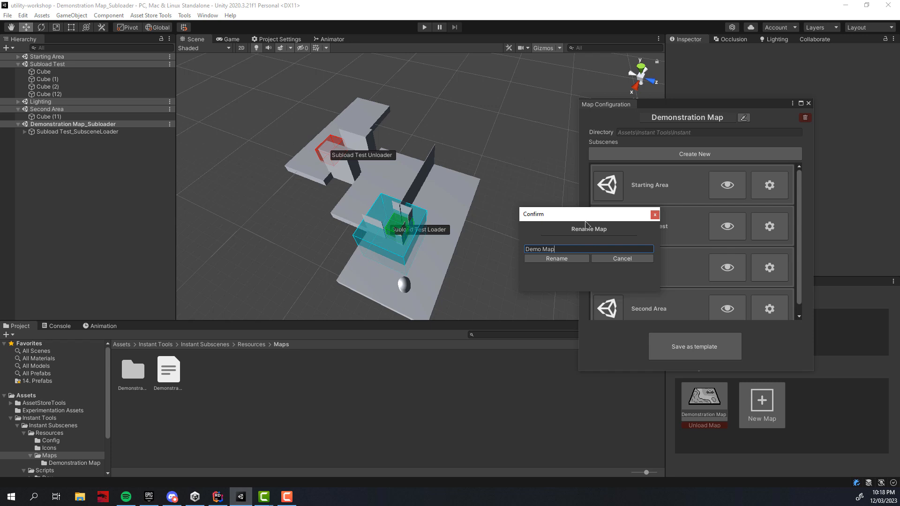
key(Return)
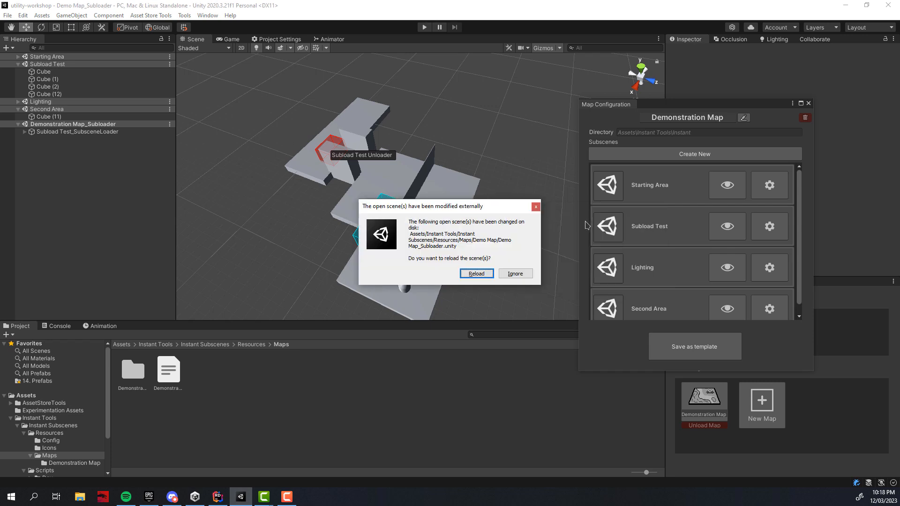
click(464, 273)
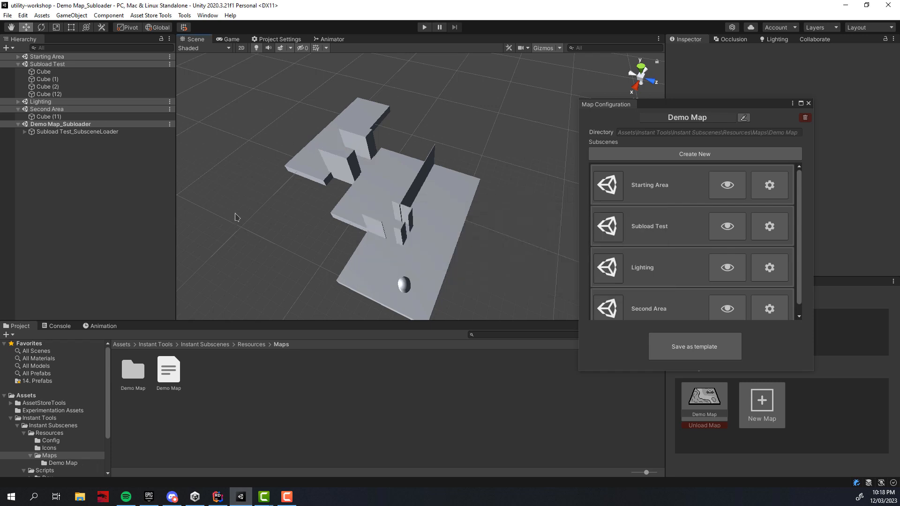
- Expand and select Subload Test_SubsceneLoader in the Hierarchy to check its load and unload volumes, and clear the selection
click(24, 132)
click(49, 132)
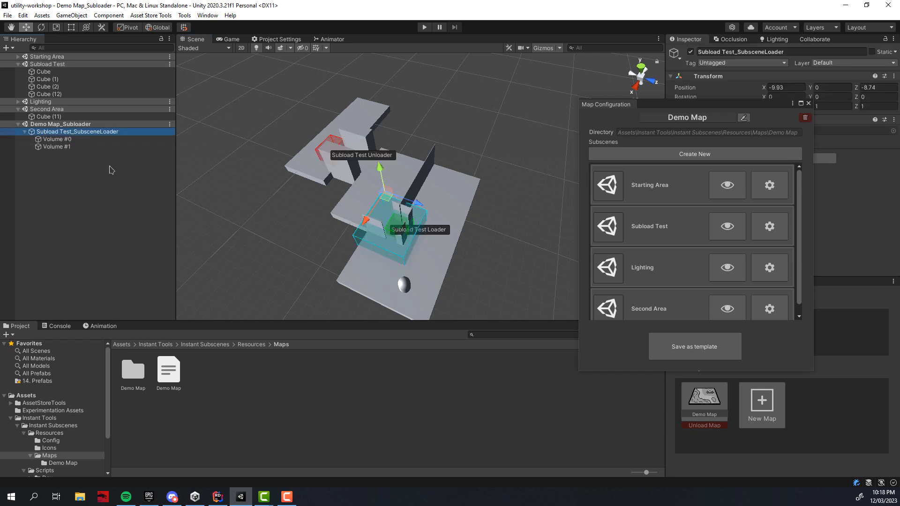
click(258, 246)
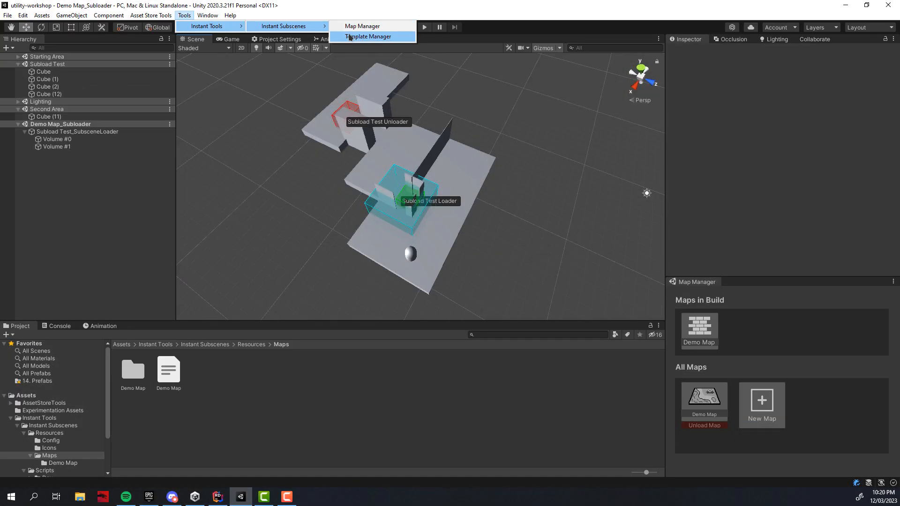
- Rename the Example template as Demo Example in the Template Manager and close the template windows
click(370, 36)
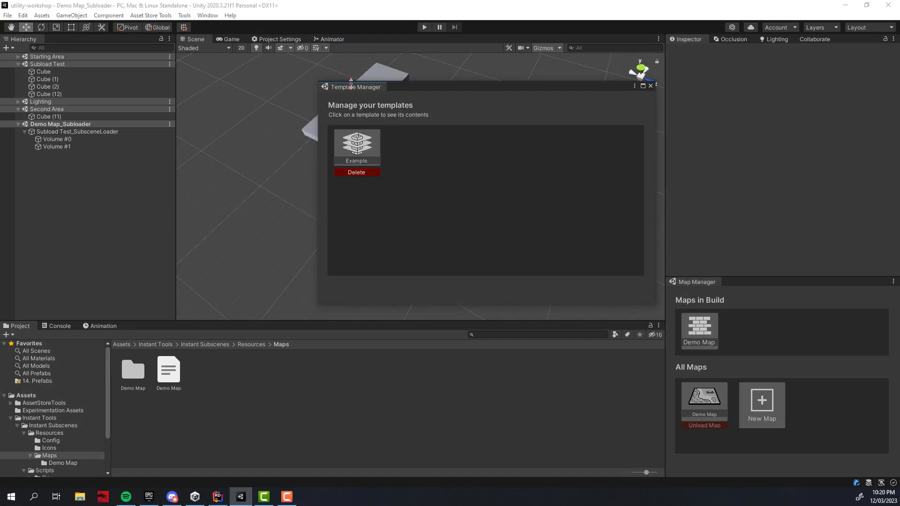
click(366, 151)
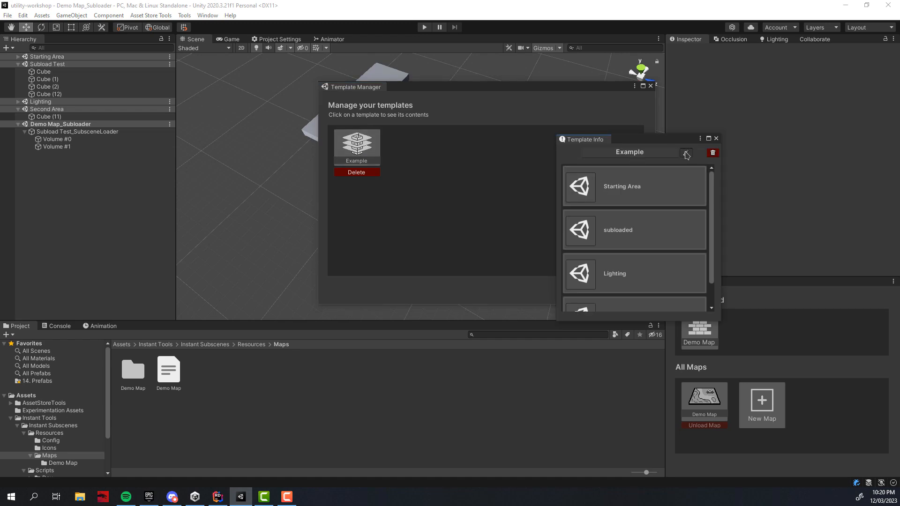
click(686, 153)
text(Demo Exampl)
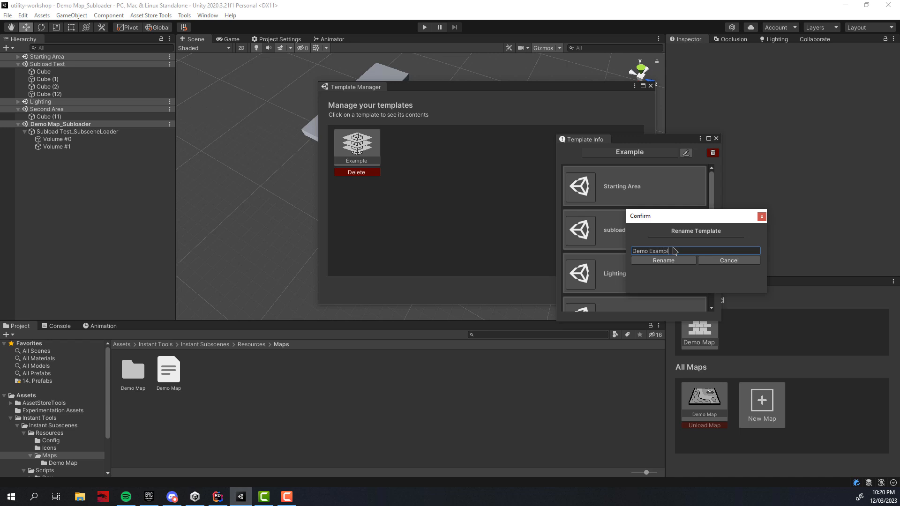
text(e)
key(Return)
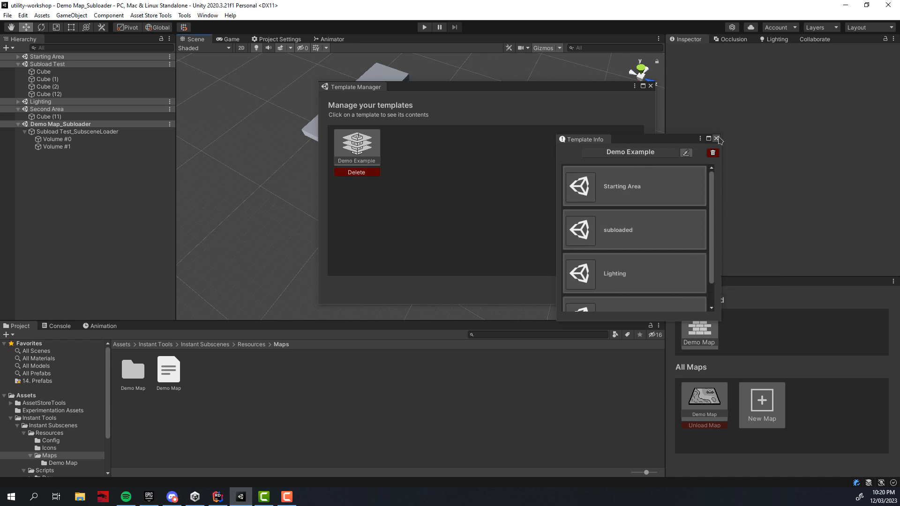
click(716, 138)
click(651, 86)
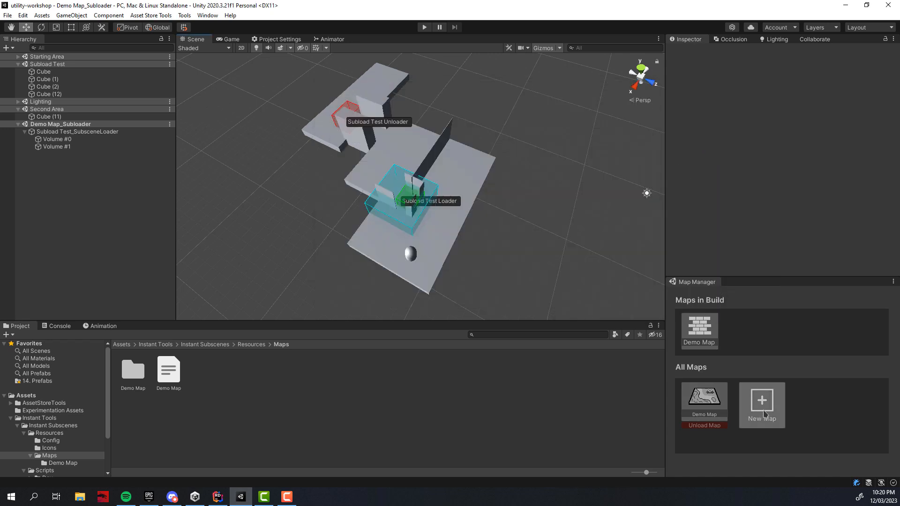
- Create a new map named Test from the Demo Example template
click(762, 404)
click(470, 382)
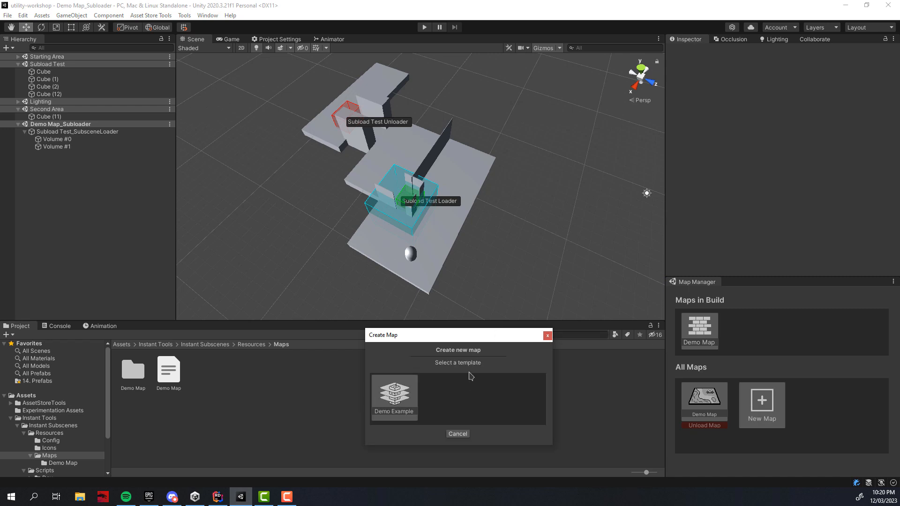
click(403, 395)
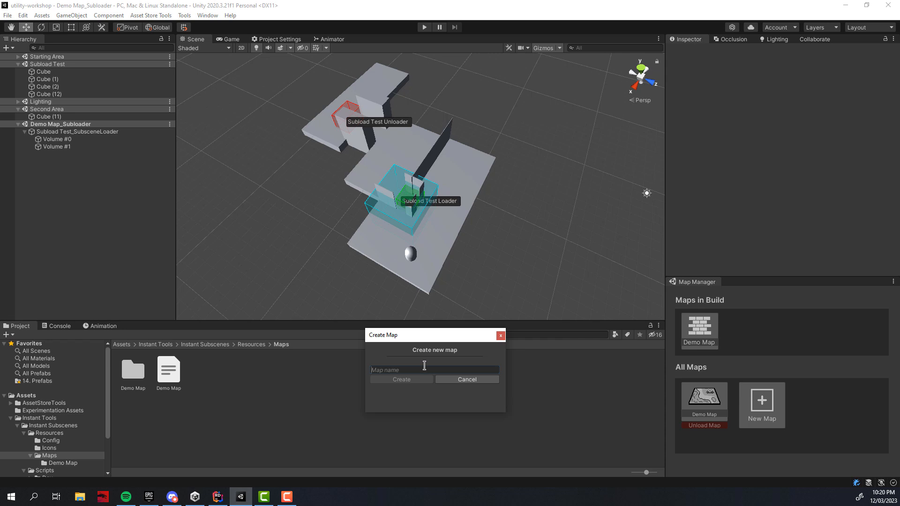
click(424, 366)
text(Test)
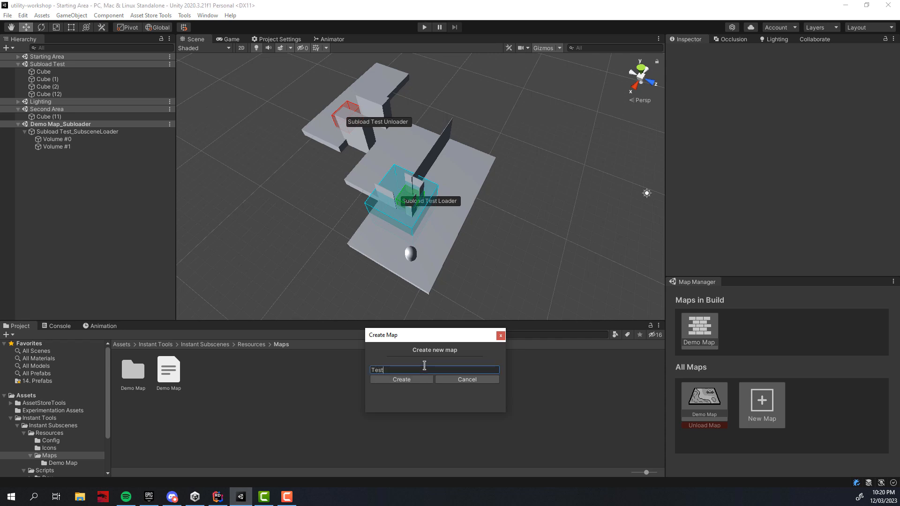
key(Return)
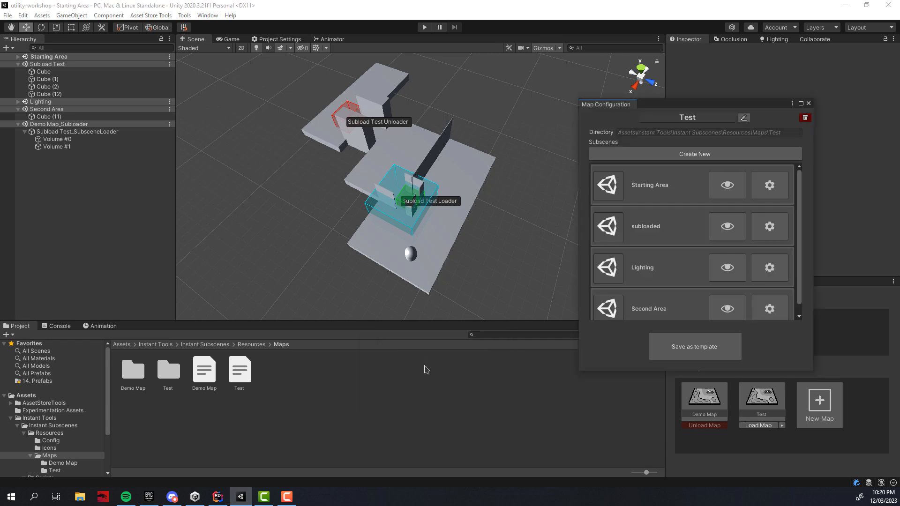
- Review the Test map's list of subscenes and close its Map Configuration window
scroll(705, 260, down, 1)
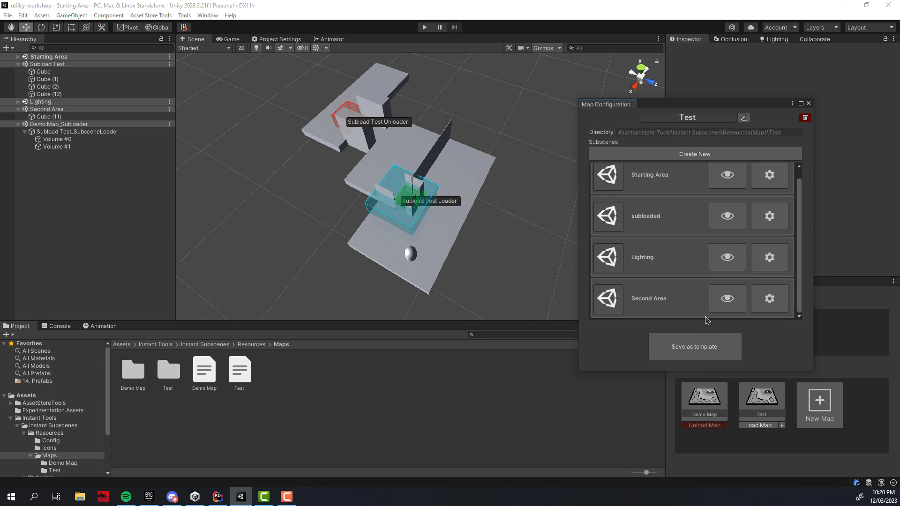
scroll(710, 300, up, 1)
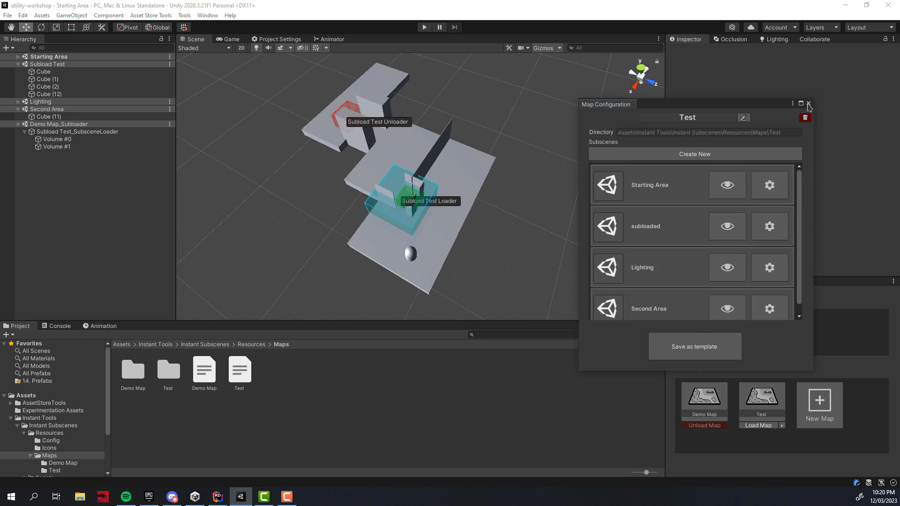
click(807, 103)
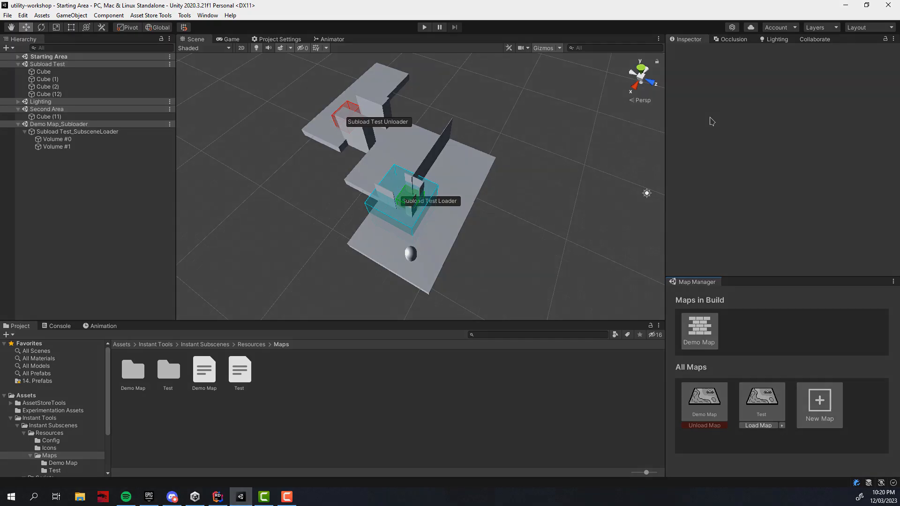